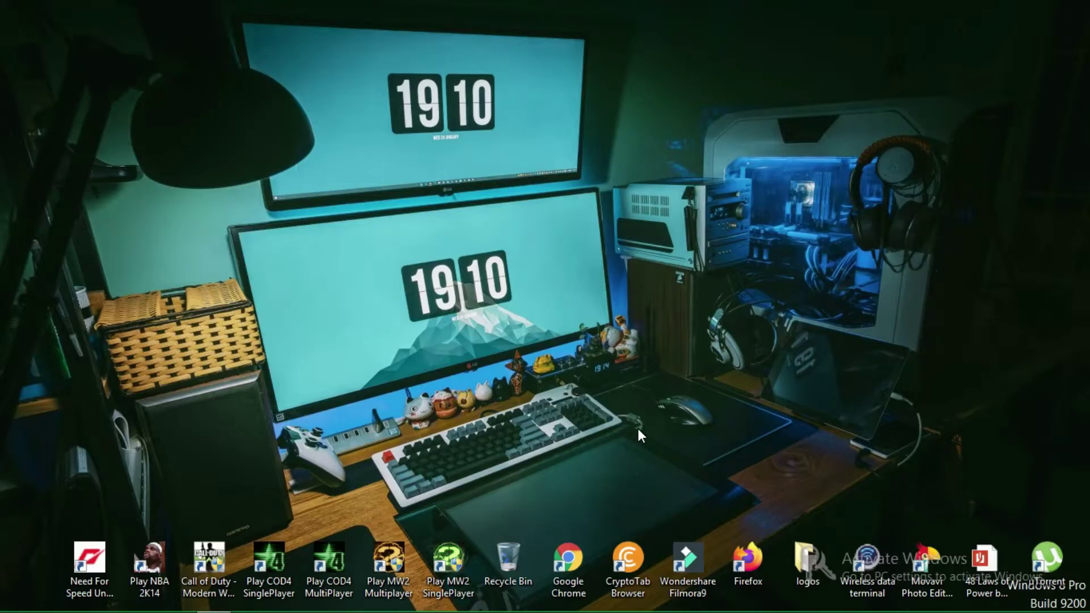
- Launch Wondershare Filmora9 from its taskbar icon
{"action": "mouse_move", "coordinate": [247, 605]}
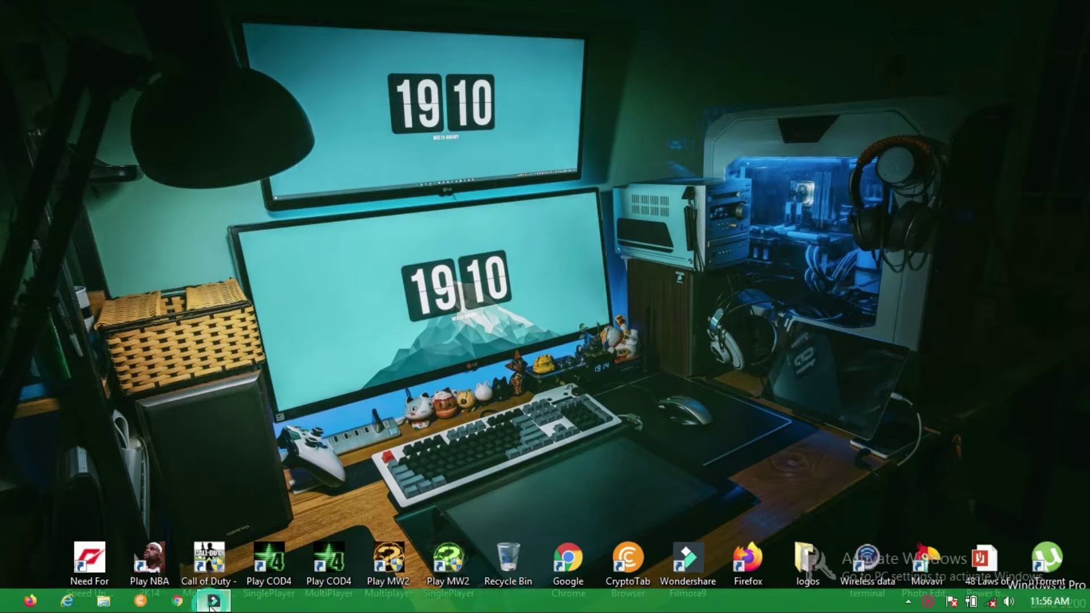
{"action": "left_click", "coordinate": [213, 602]}
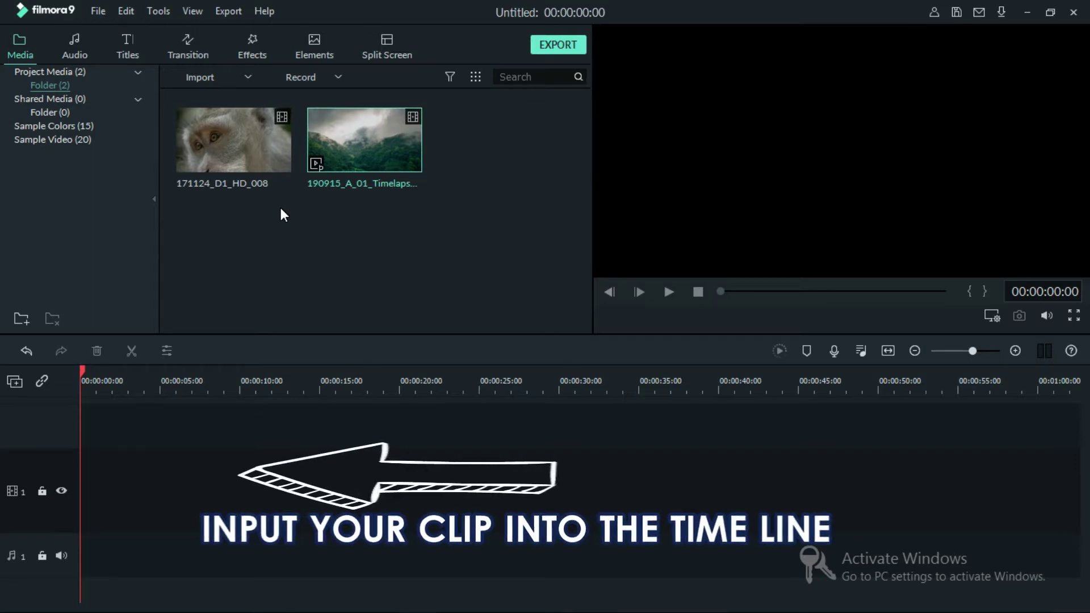
- Place clip 171124_D1_HD_008 at 0:00 on the video track and play it in the preview
{"action": "left_click", "coordinate": [258, 146]}
{"action": "mouse_move", "coordinate": [258, 146]}
{"action": "left_mouse_down"}
{"action": "mouse_move", "coordinate": [74, 511]}
{"action": "mouse_move", "coordinate": [60, 510]}
{"action": "left_mouse_up"}
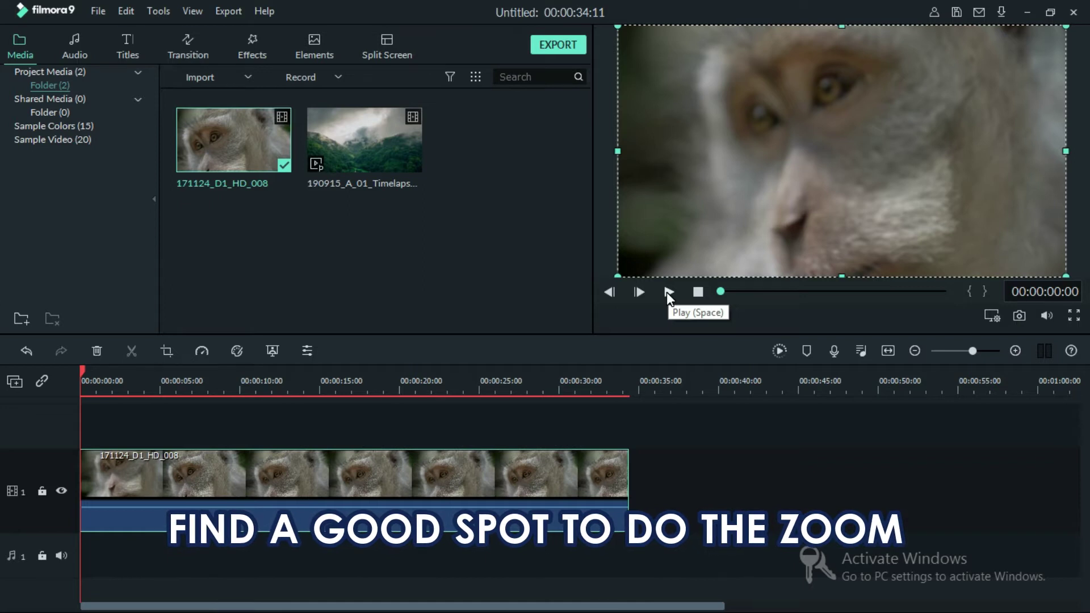
{"action": "left_click", "coordinate": [666, 292]}
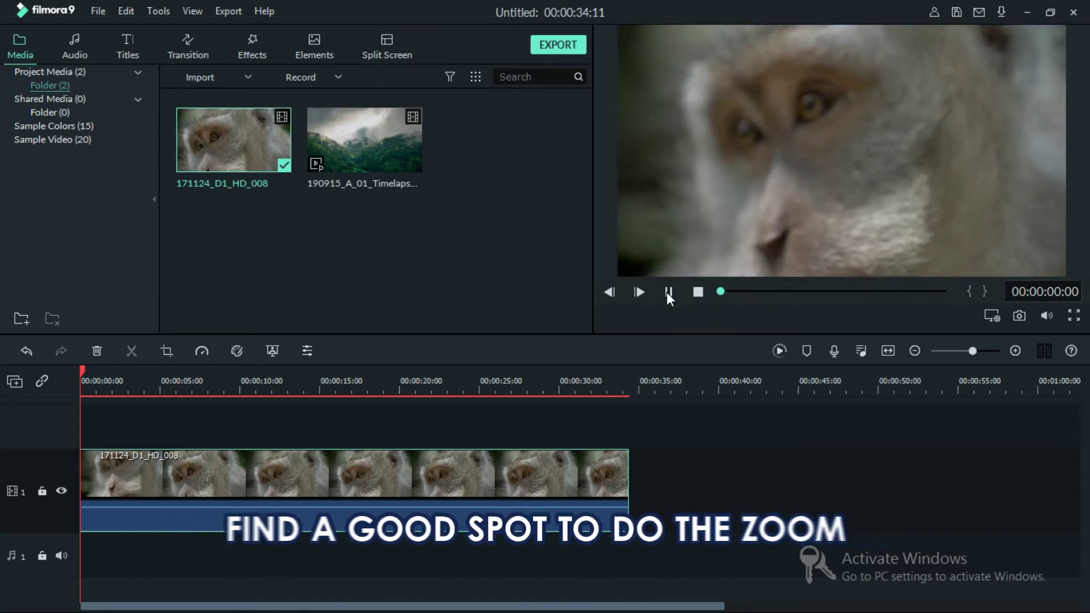
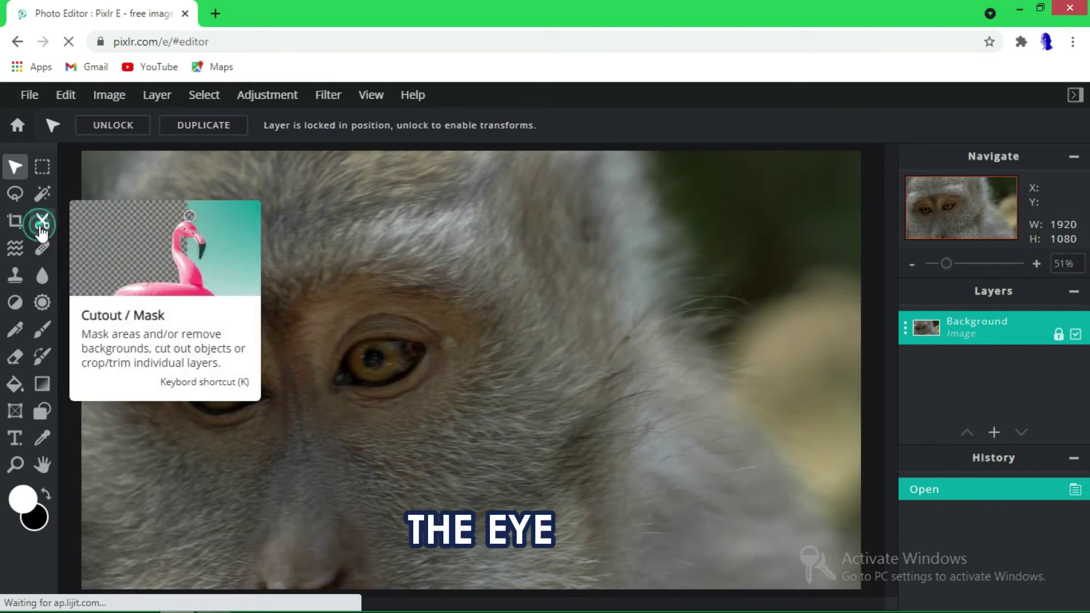
- Use Cutout/Mask's Draw Mask to paint mask strokes over the monkey's right-hand eye
{"action": "left_click", "coordinate": [41, 230]}
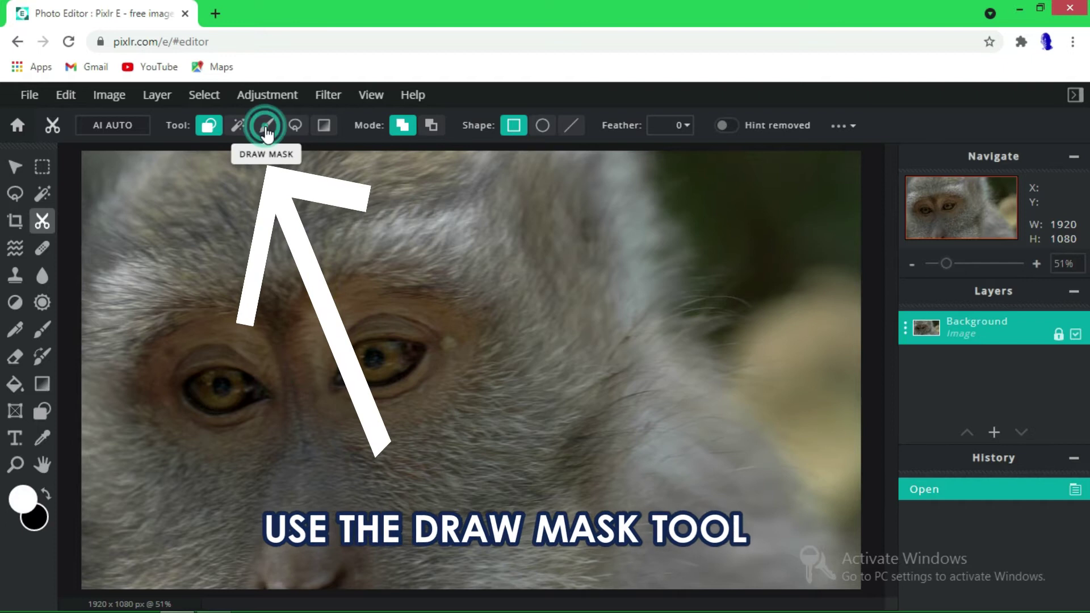
{"action": "left_click", "coordinate": [267, 135]}
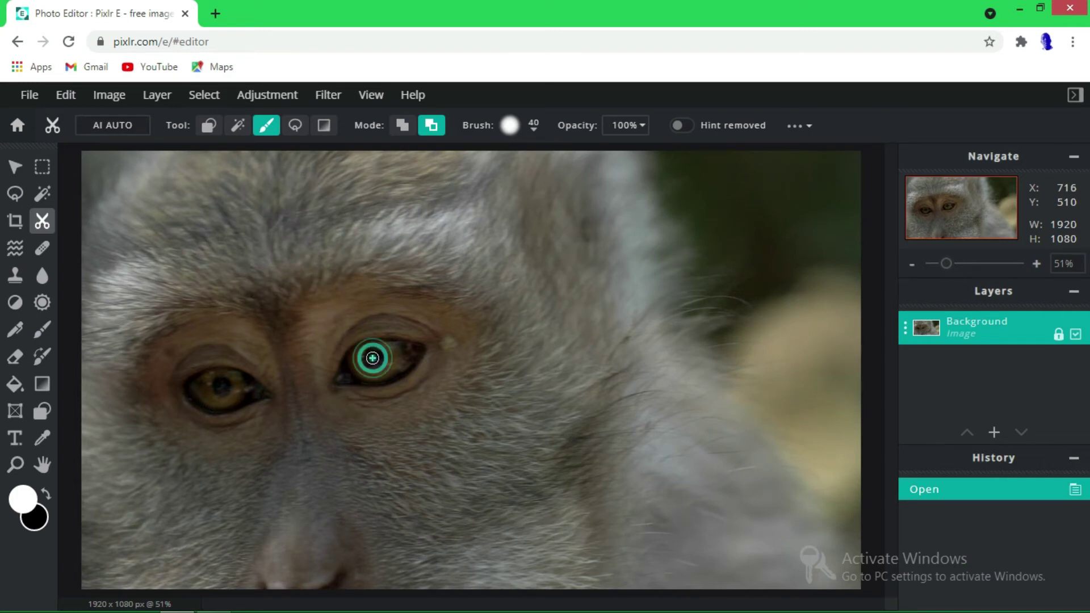
{"action": "left_click_drag", "start_coordinate": [373, 358], "coordinate": [391, 357]}
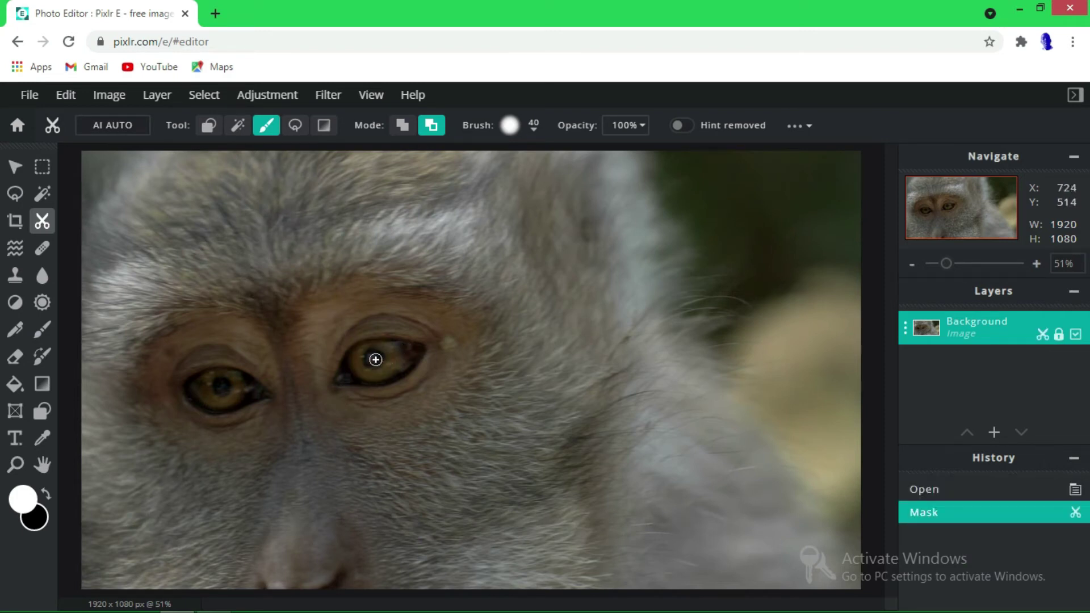
{"action": "left_click", "coordinate": [376, 359]}
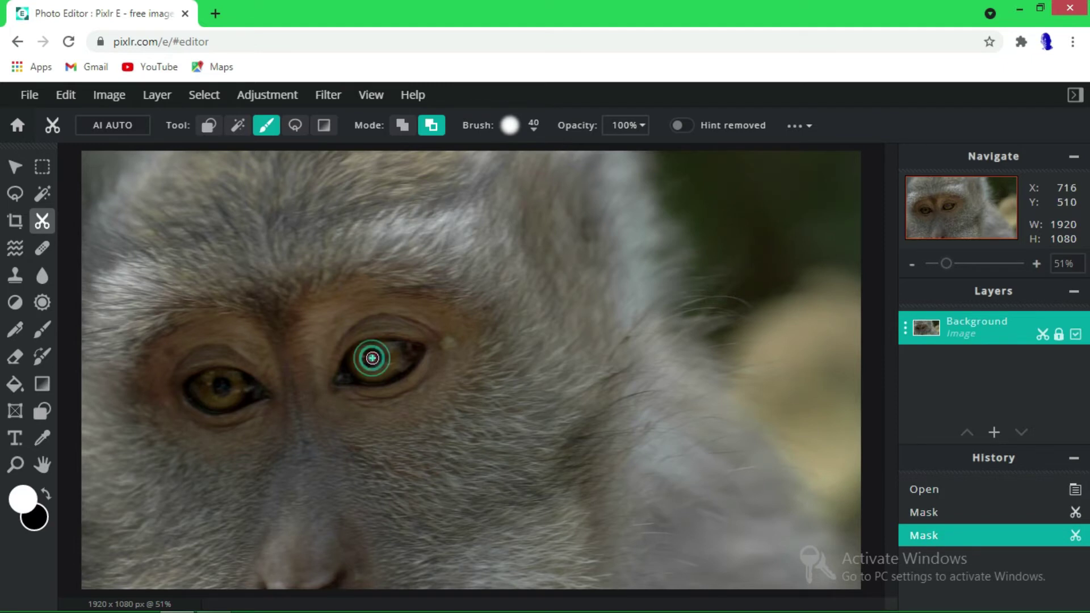
{"action": "left_click", "coordinate": [372, 357]}
{"action": "left_click", "coordinate": [370, 359]}
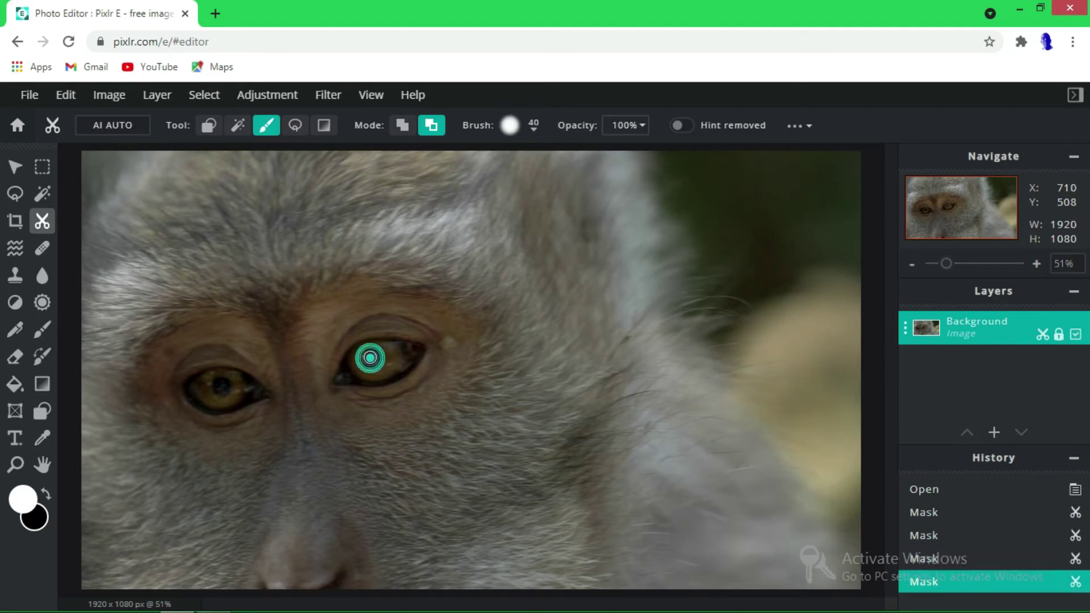
{"action": "left_click", "coordinate": [370, 358]}
{"action": "left_click", "coordinate": [372, 357]}
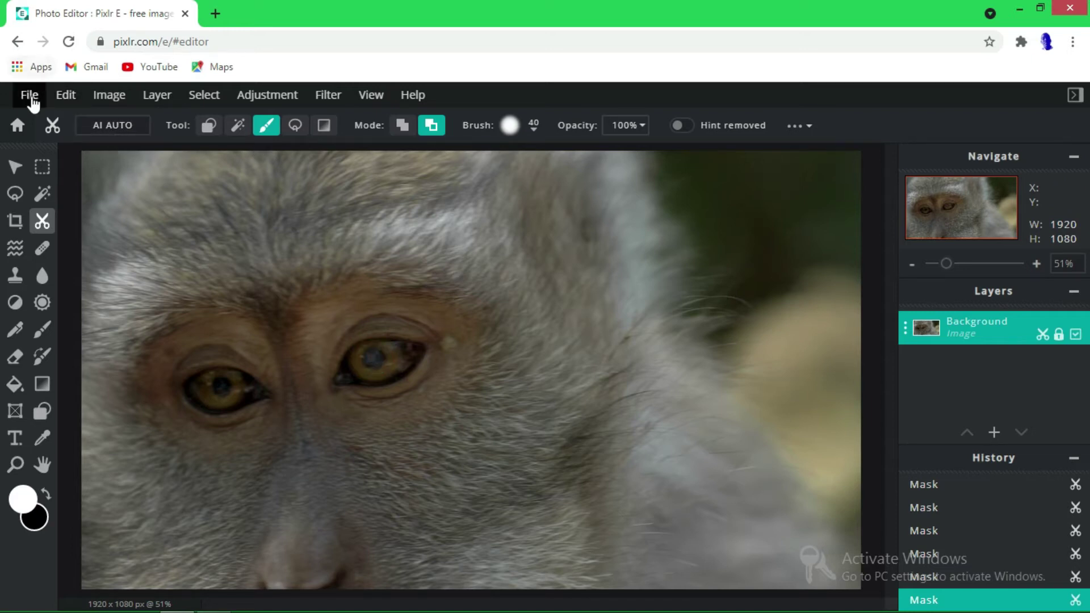
- Quick-export the masked photo from Pixlr E as a PNG, downloaded as snapshot2.png
{"action": "left_click", "coordinate": [32, 96]}
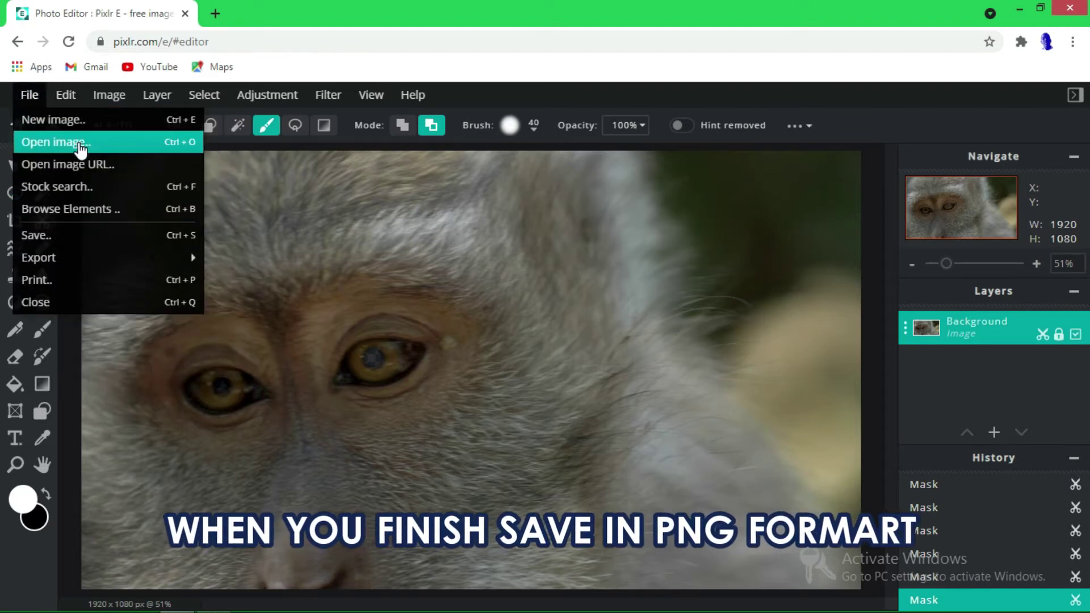
{"action": "mouse_move", "coordinate": [126, 269]}
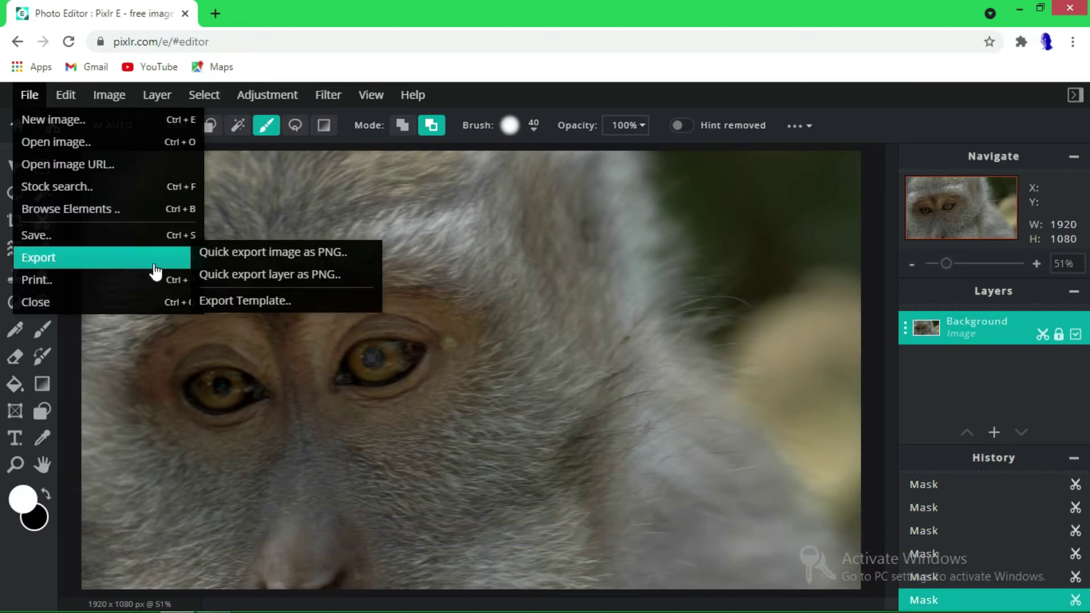
{"action": "left_click", "coordinate": [259, 256]}
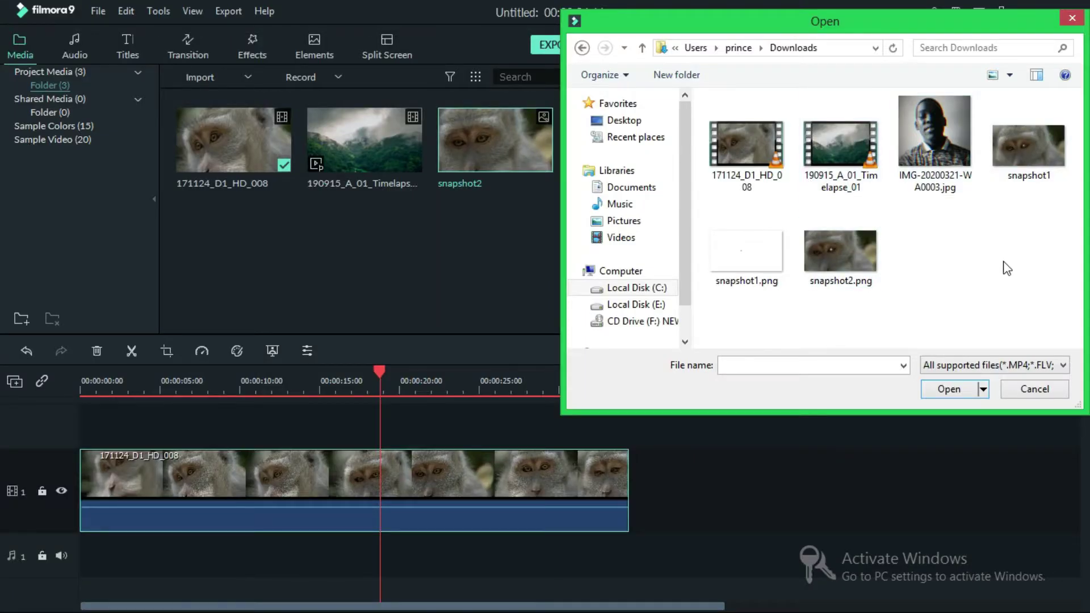
- Import snapshot2.png and place it on track 2 at the playhead, above the monkey clip
{"action": "left_click_drag", "start_coordinate": [838, 254], "coordinate": [444, 295]}
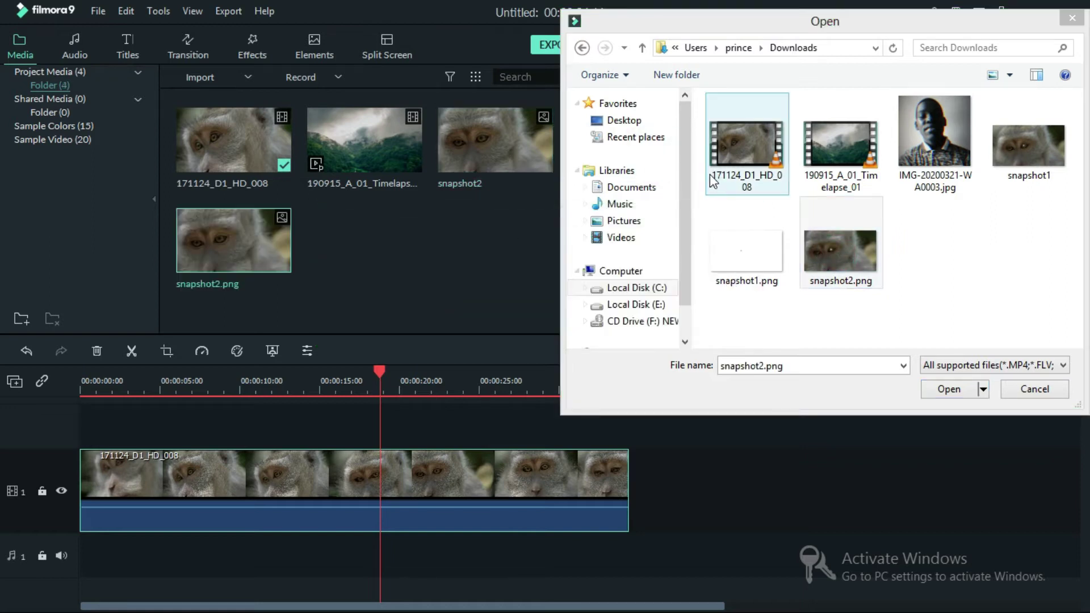
{"action": "left_click", "coordinate": [1072, 19]}
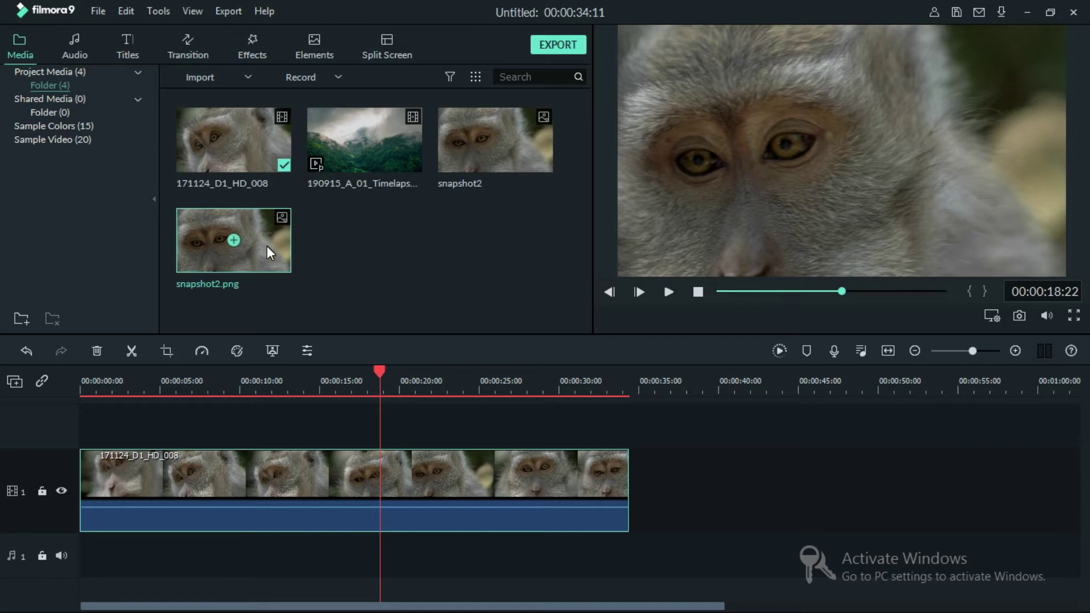
{"action": "left_click_drag", "start_coordinate": [269, 252], "coordinate": [157, 249]}
{"action": "left_click_drag", "start_coordinate": [400, 400], "coordinate": [385, 419]}
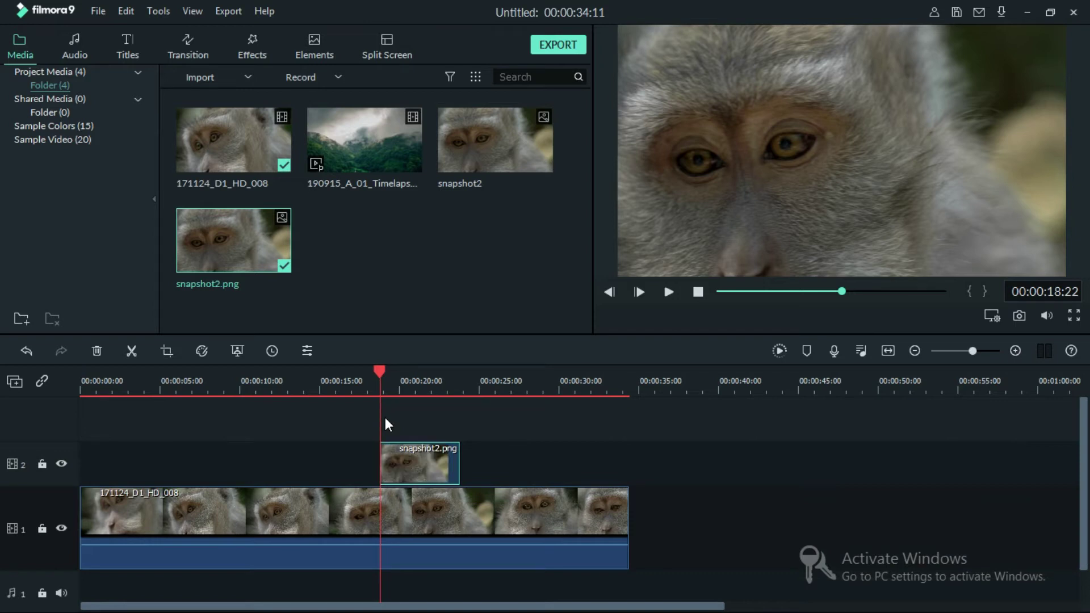
- Change the snapshot2.png clip's duration from 5 seconds to 00:00:02:00
{"action": "right_click", "coordinate": [412, 460]}
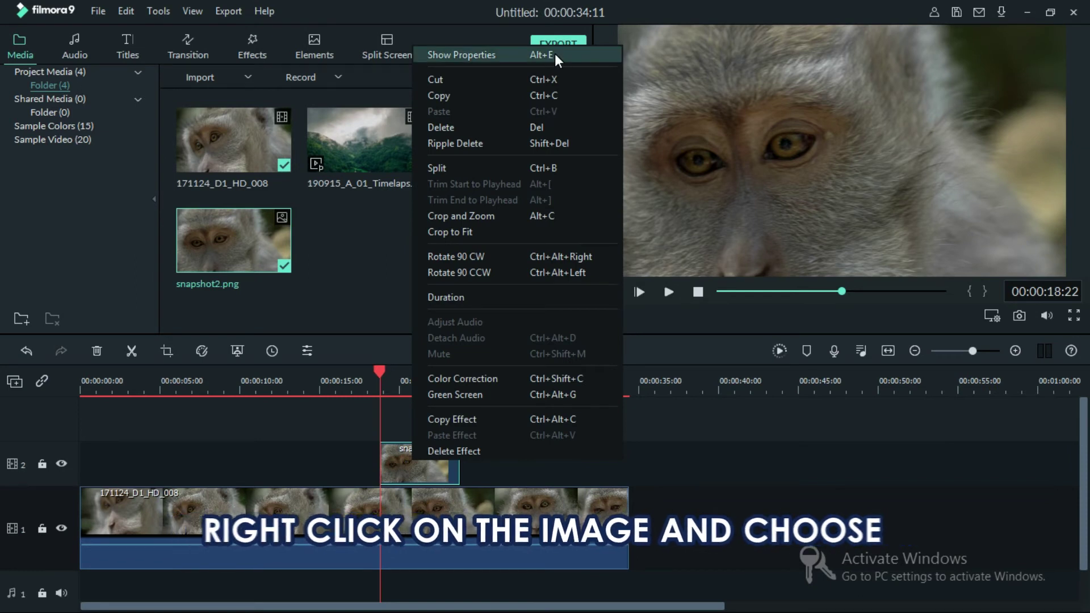
{"action": "left_click", "coordinate": [489, 298]}
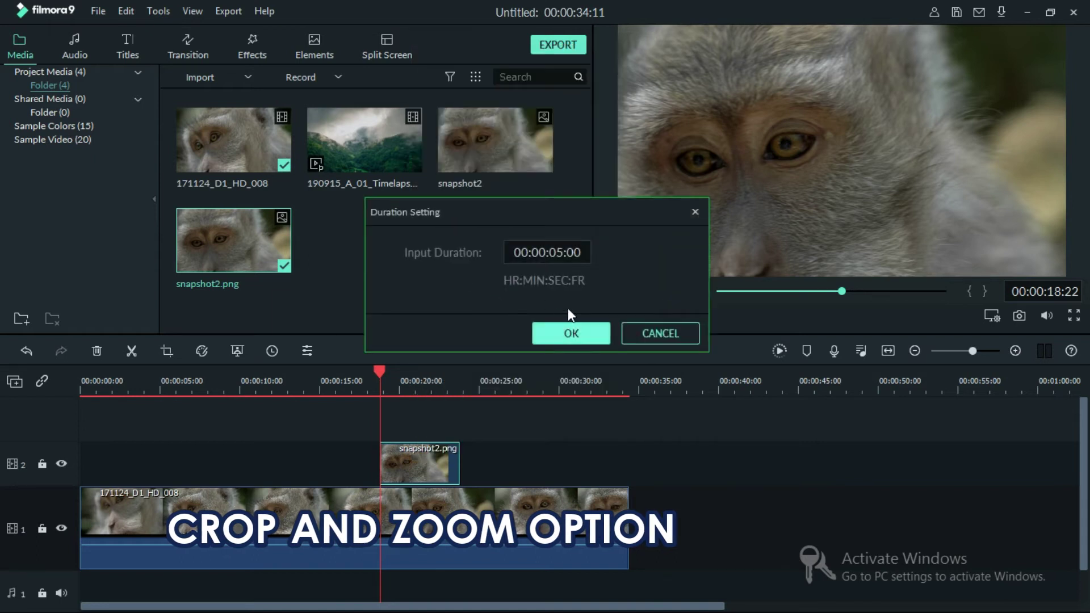
{"action": "left_click", "coordinate": [563, 253]}
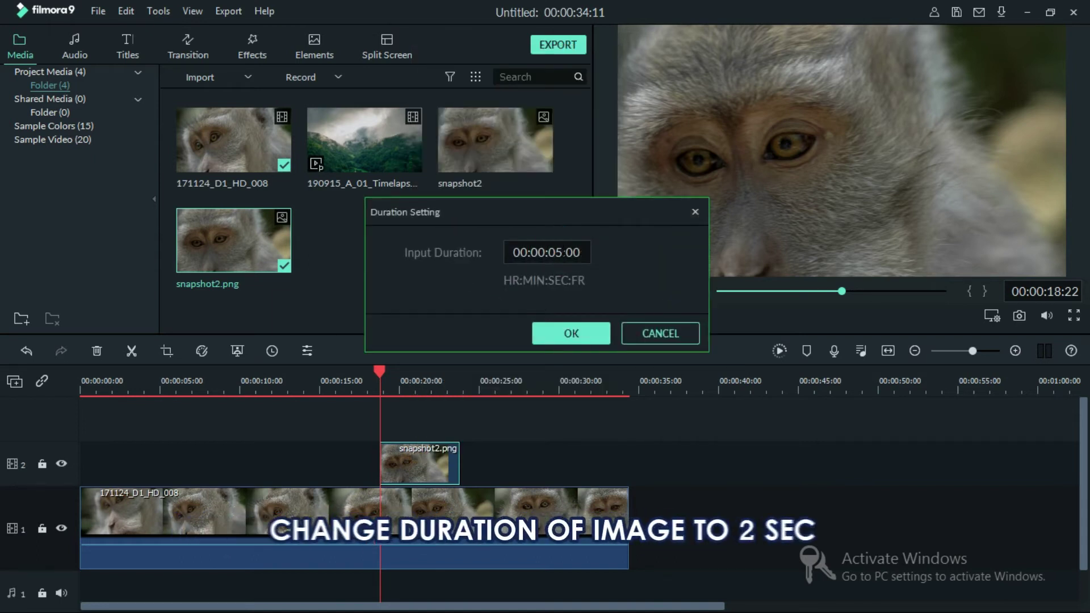
{"action": "key", "text": "BackSpace"}
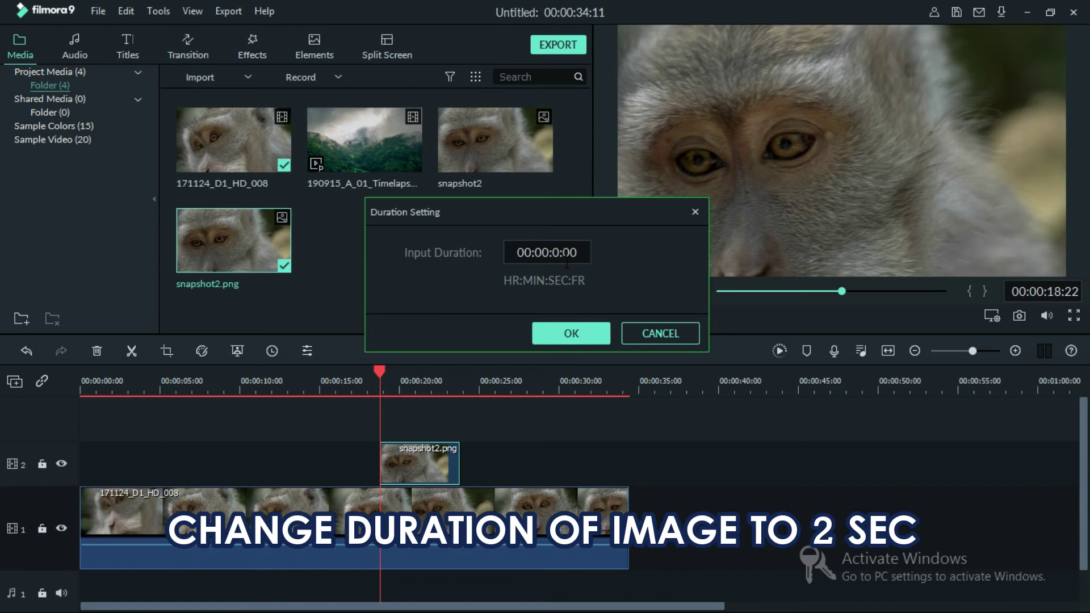
{"action": "type", "text": "2"}
{"action": "left_click", "coordinate": [592, 335]}
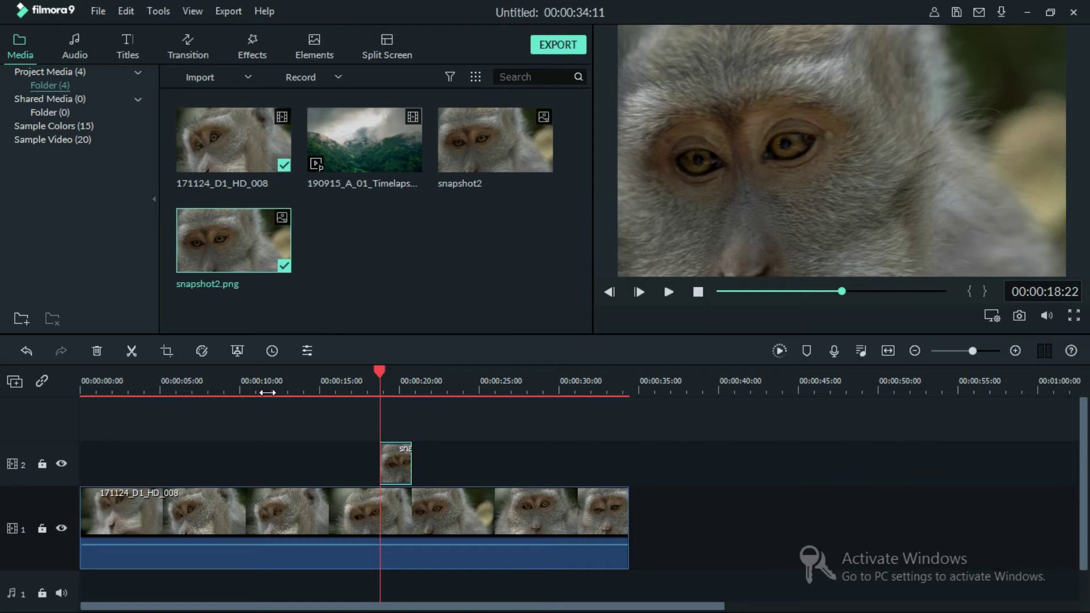
- Split the monkey clip at the playhead and move its second part up to track 2
{"action": "left_click", "coordinate": [133, 351]}
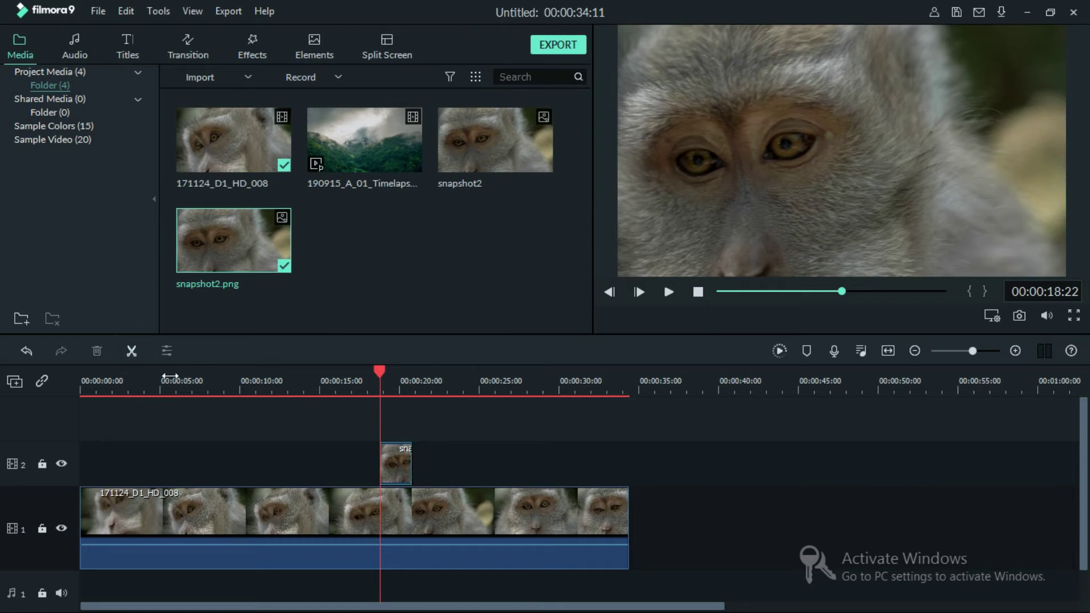
{"action": "left_click", "coordinate": [398, 510]}
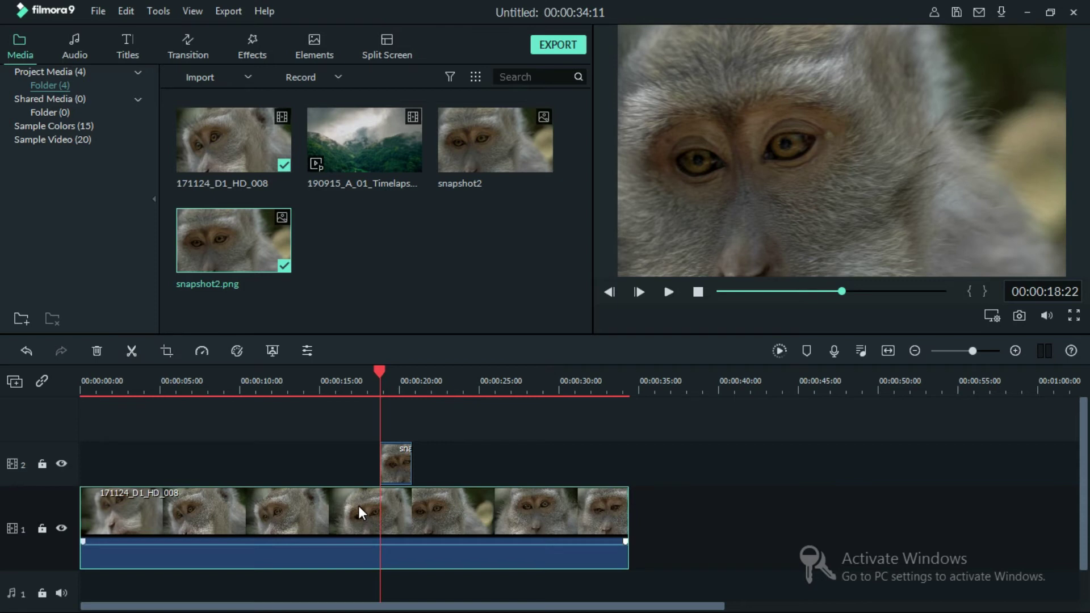
{"action": "left_click", "coordinate": [133, 350]}
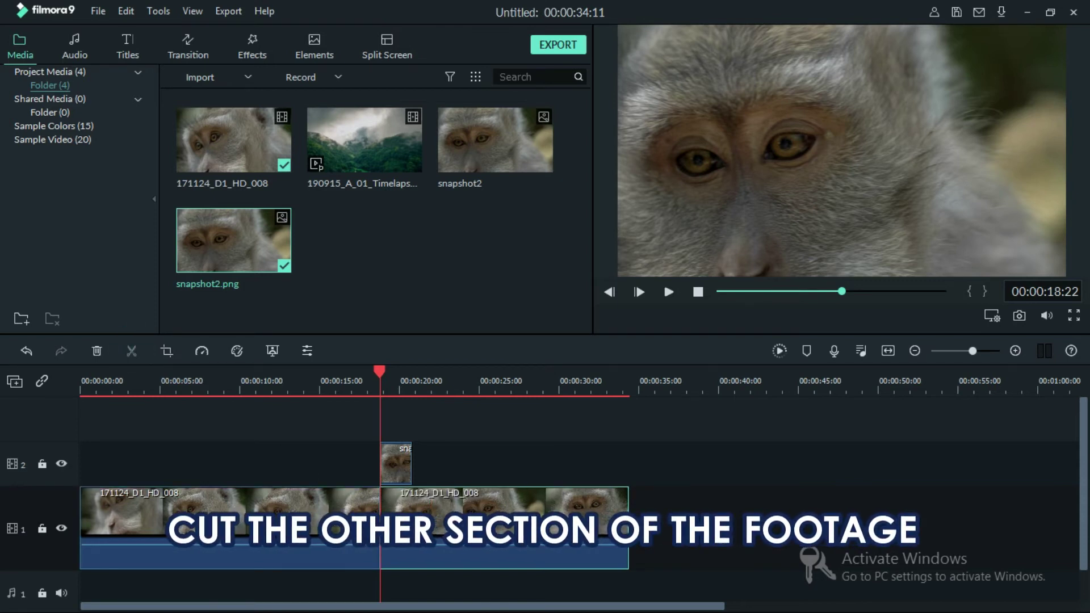
{"action": "mouse_move", "coordinate": [421, 519]}
{"action": "left_mouse_down"}
{"action": "mouse_move", "coordinate": [454, 520]}
{"action": "mouse_move", "coordinate": [452, 477]}
{"action": "left_mouse_up"}
{"action": "left_click_drag", "start_coordinate": [391, 137], "coordinate": [362, 119]}
- Put the Timelapse clip on track 1 at the playhead and delete the leftover monkey footage
{"action": "left_click_drag", "start_coordinate": [406, 349], "coordinate": [403, 548]}
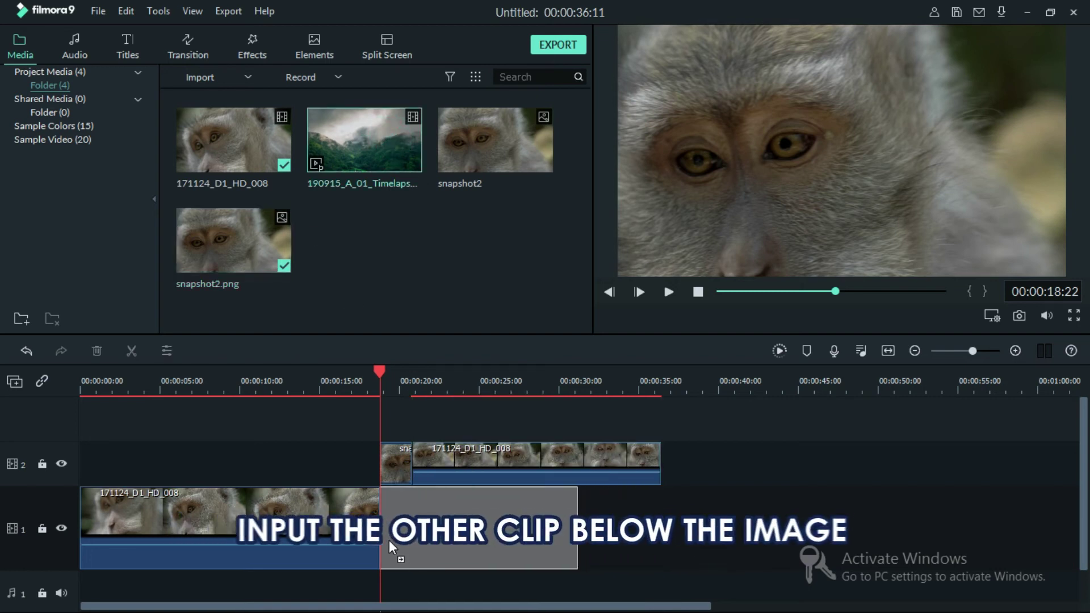
{"action": "left_click_drag", "start_coordinate": [403, 548], "coordinate": [397, 548]}
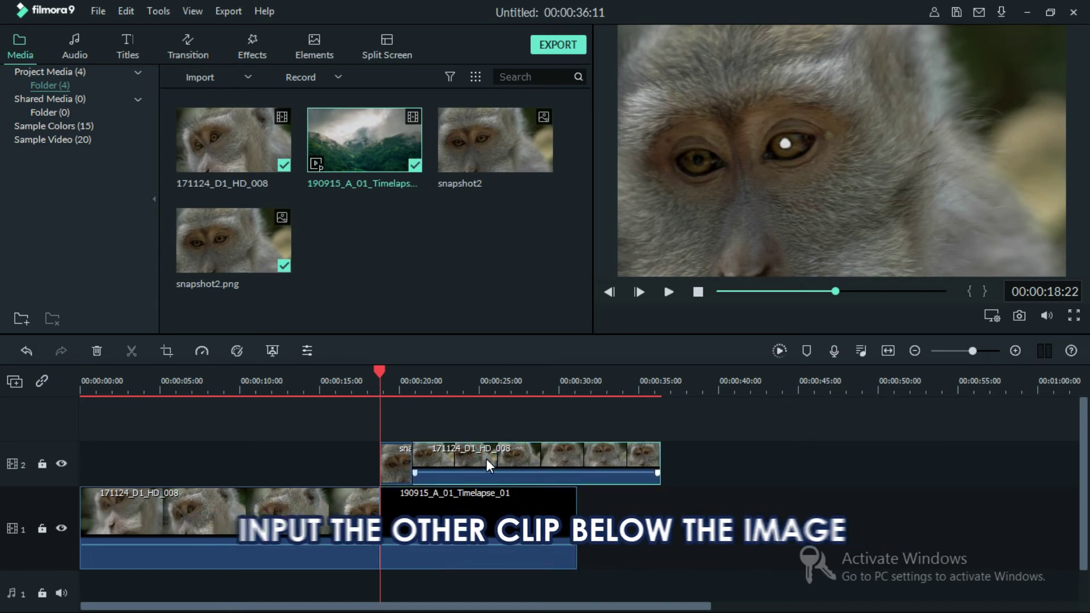
{"action": "right_click", "coordinate": [485, 459]}
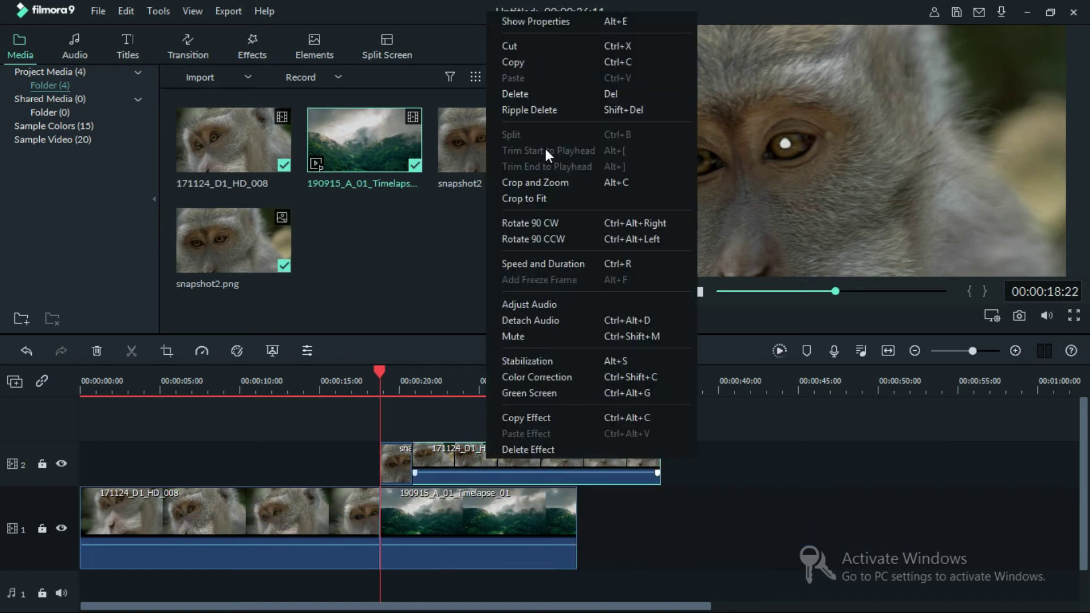
{"action": "left_click", "coordinate": [546, 93]}
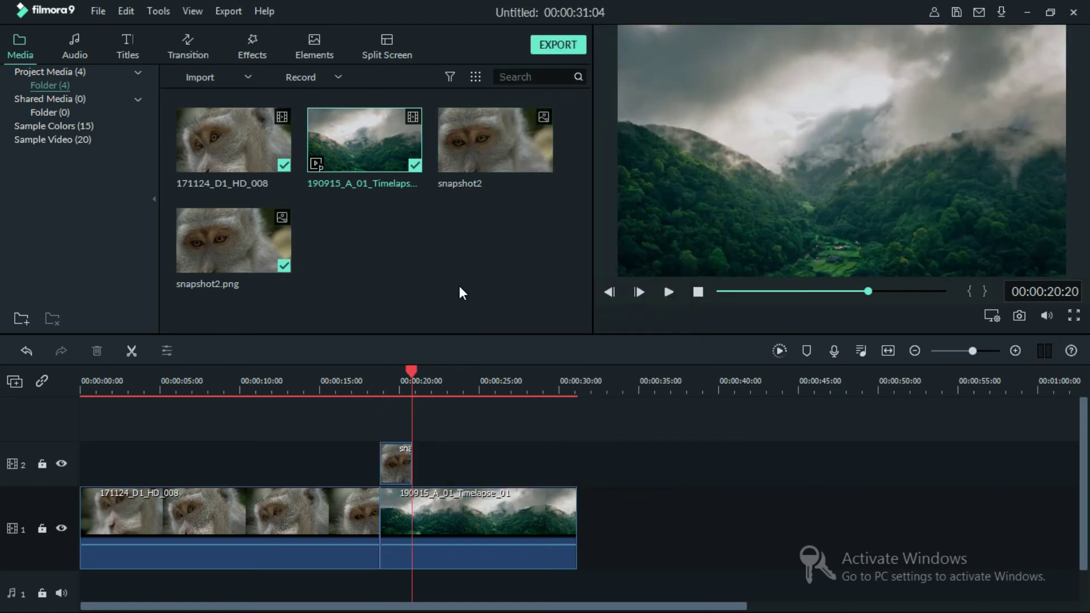
- With the playhead on the snapshot clip, check its properties, then reopen its clip options
{"action": "left_click", "coordinate": [378, 374]}
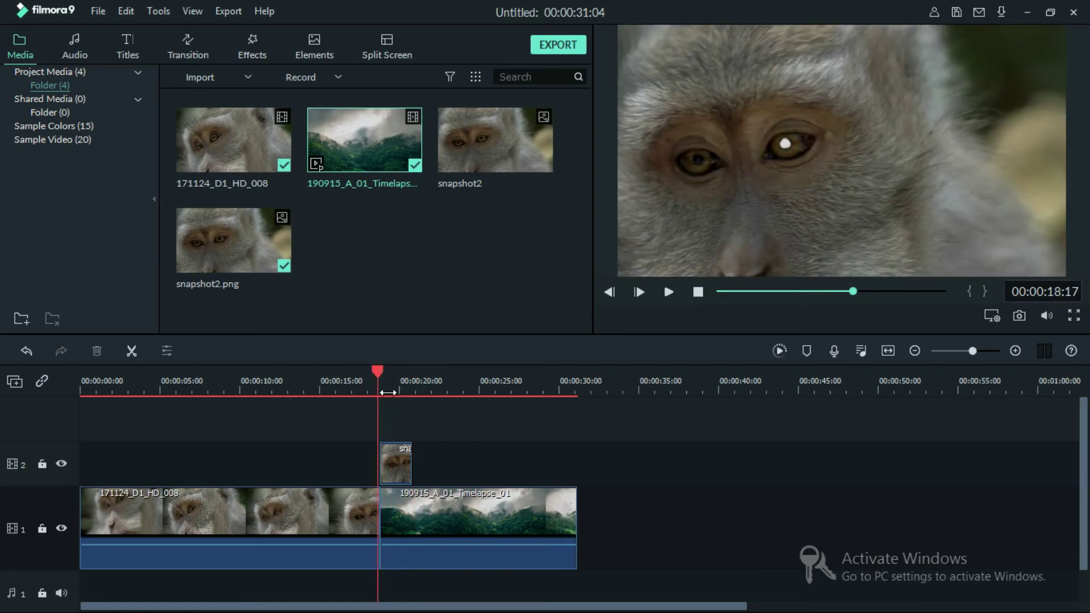
{"action": "right_click", "coordinate": [403, 460]}
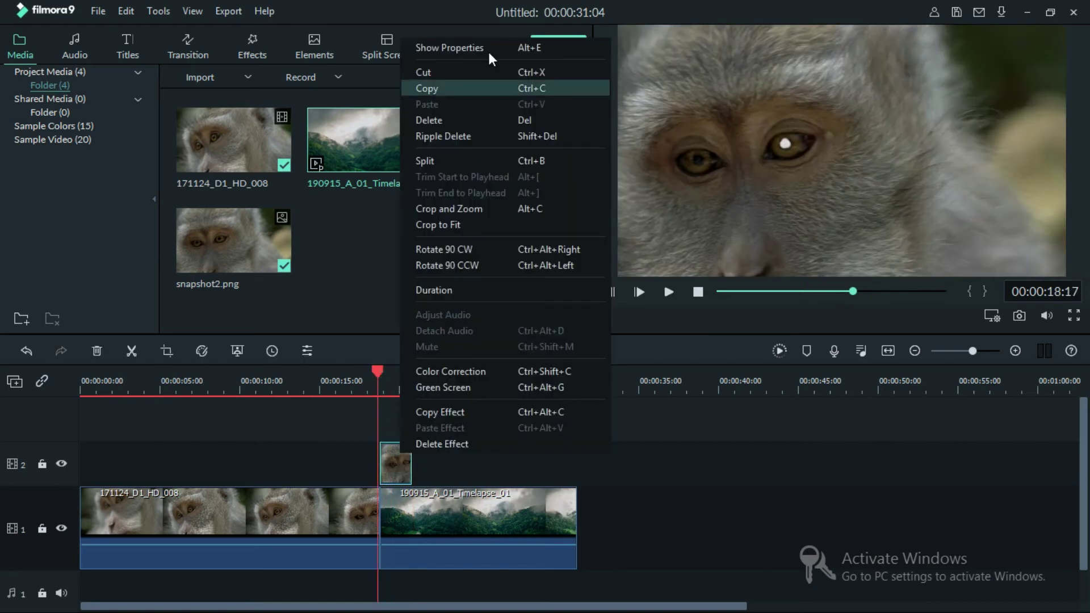
{"action": "left_click", "coordinate": [487, 47]}
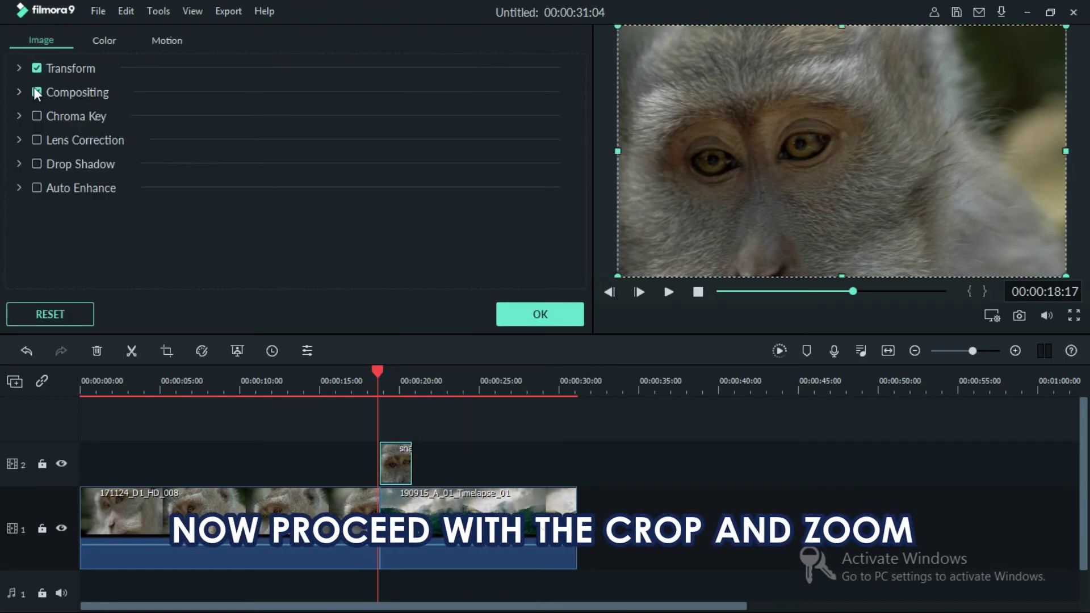
{"action": "left_click", "coordinate": [572, 317]}
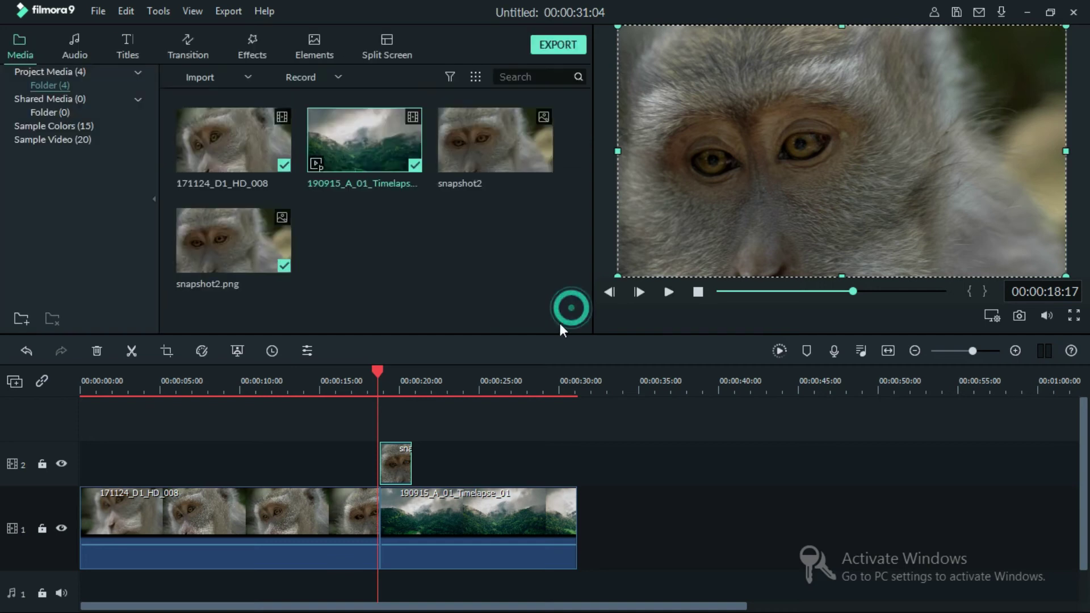
{"action": "right_click", "coordinate": [397, 464]}
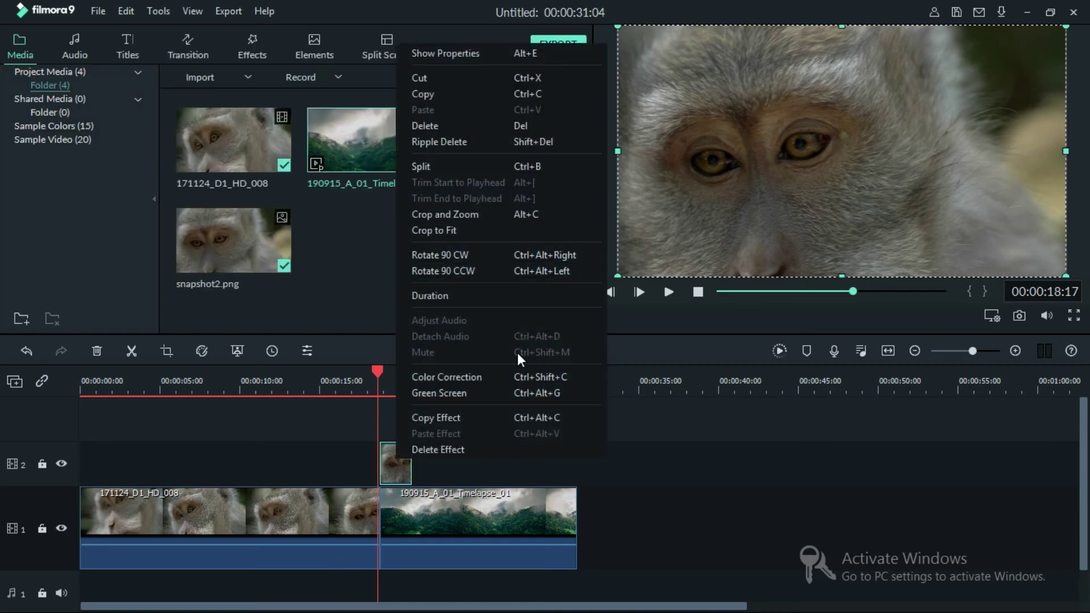
- In Crop and Zoom's Pan & Zoom, make the end frame a 136x76 box on the monkey's eye
{"action": "left_click", "coordinate": [500, 216]}
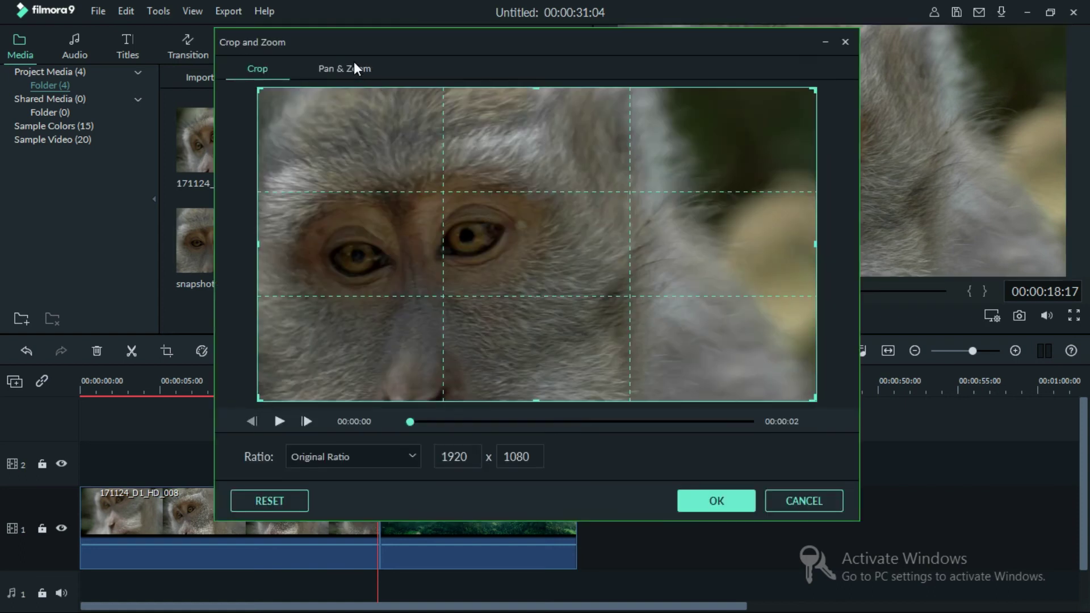
{"action": "left_click", "coordinate": [356, 68]}
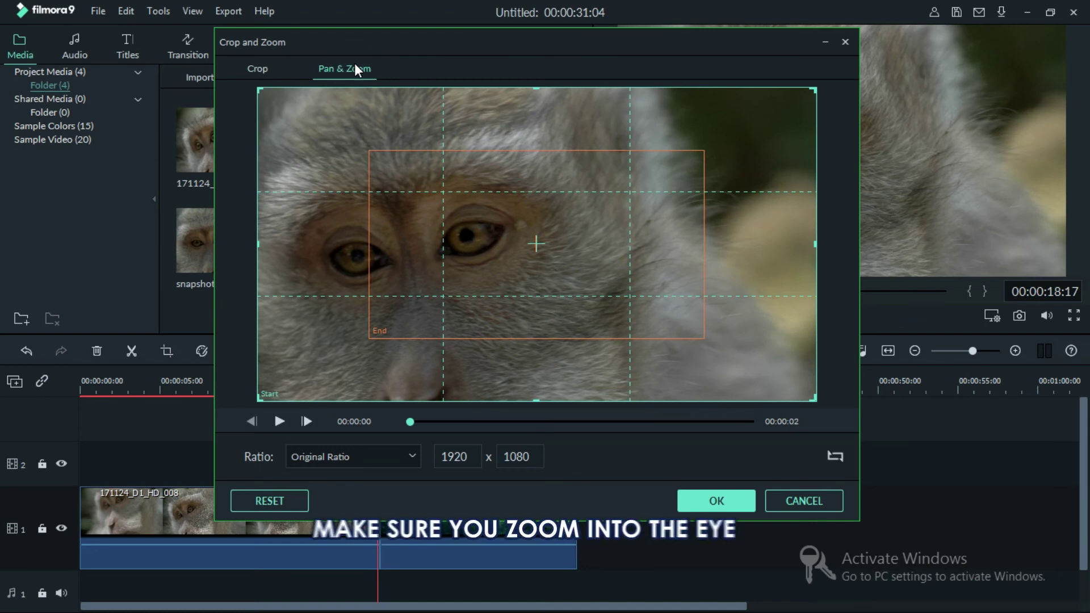
{"action": "left_click", "coordinate": [519, 244]}
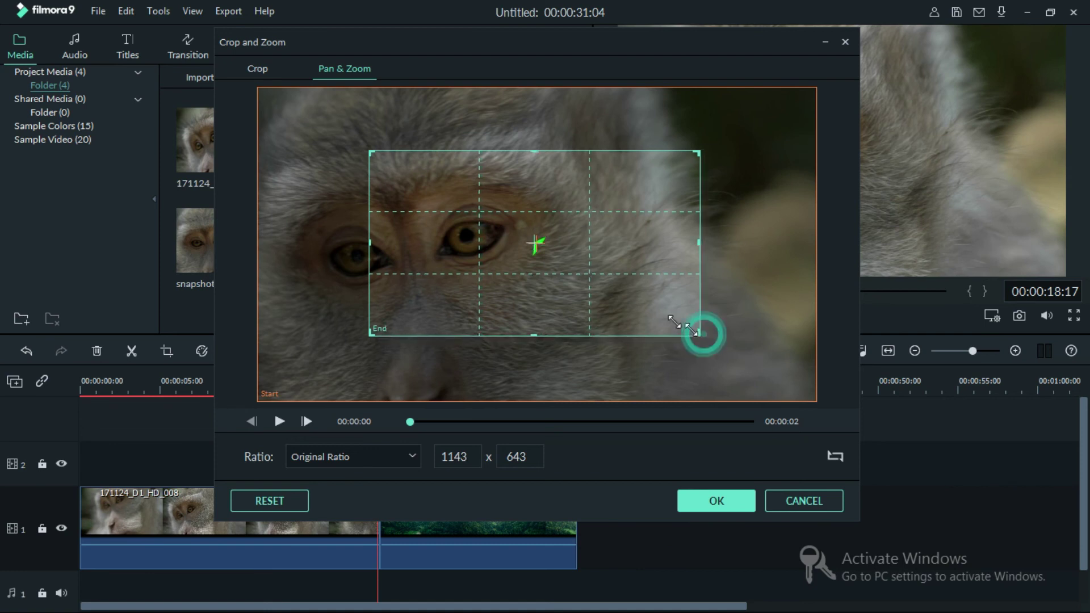
{"action": "left_click_drag", "start_coordinate": [691, 329], "coordinate": [394, 184]}
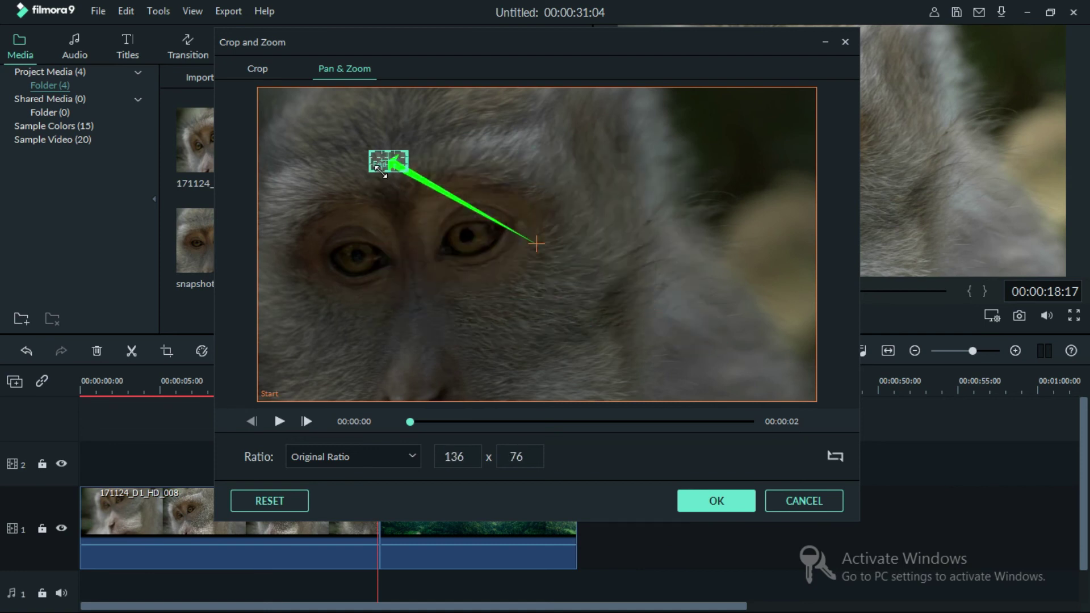
{"action": "left_click_drag", "start_coordinate": [465, 223], "coordinate": [465, 239]}
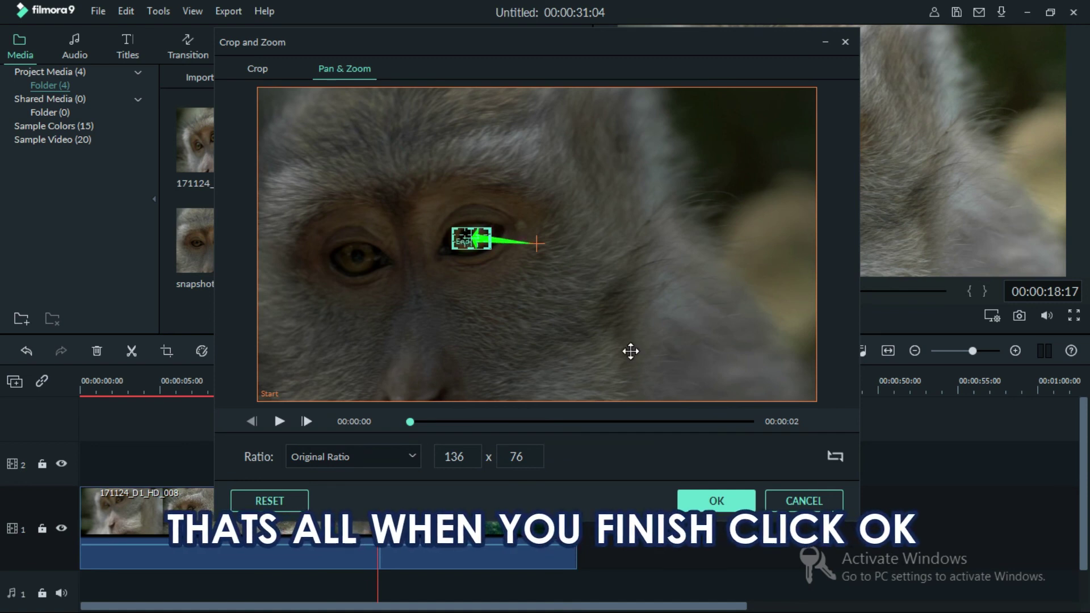
{"action": "left_click", "coordinate": [716, 502]}
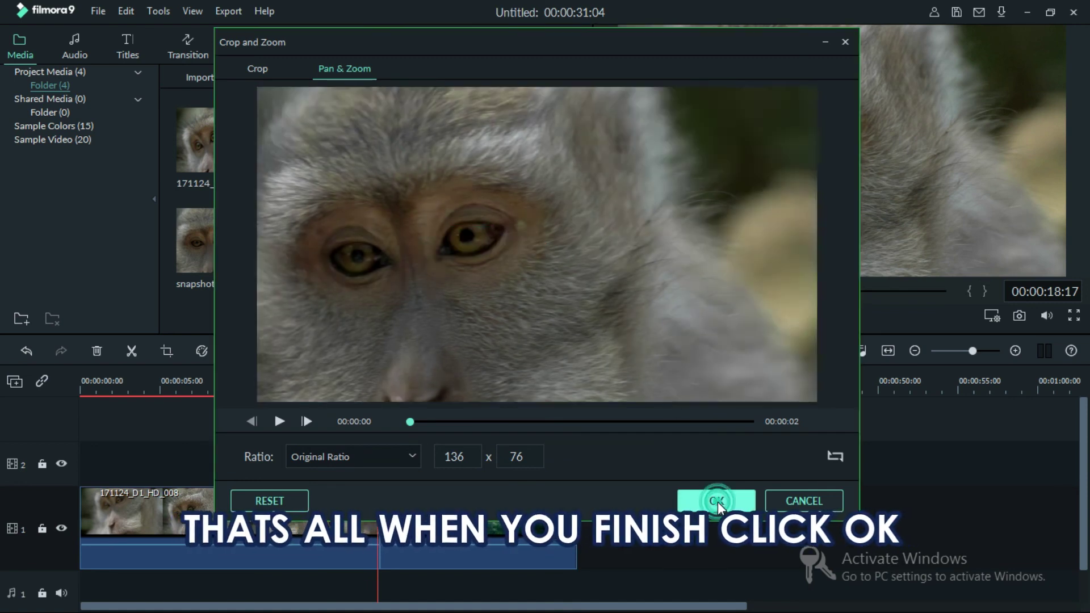